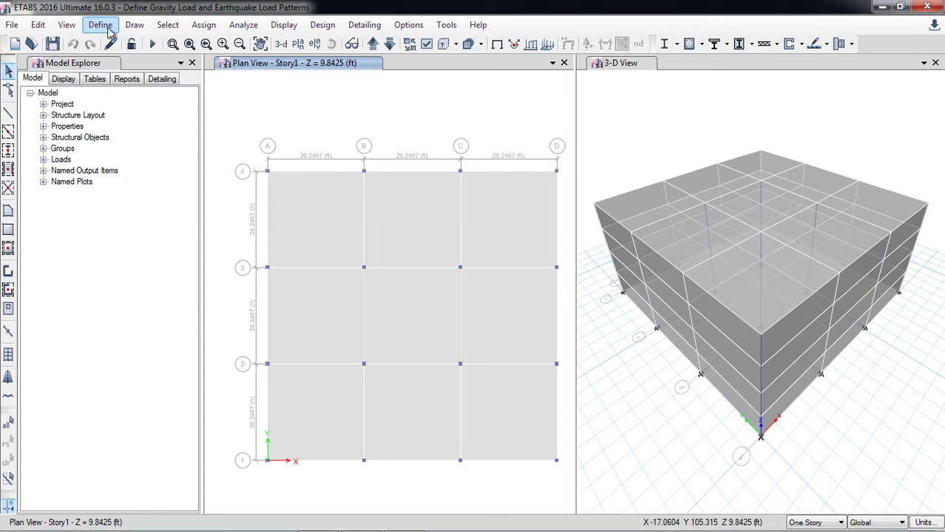
# Step: Open the Load Combinations dialog from the Define menu
pyautogui.click(107, 31)
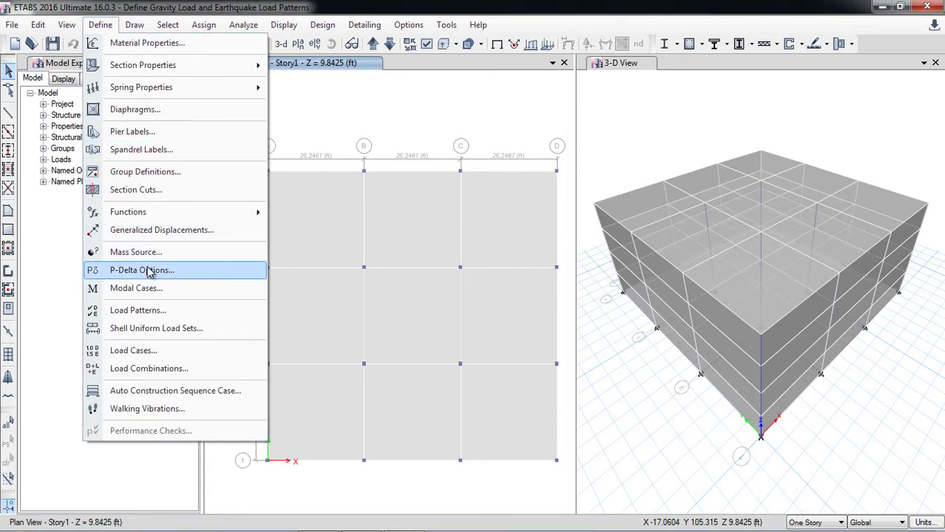
pyautogui.click(139, 368)
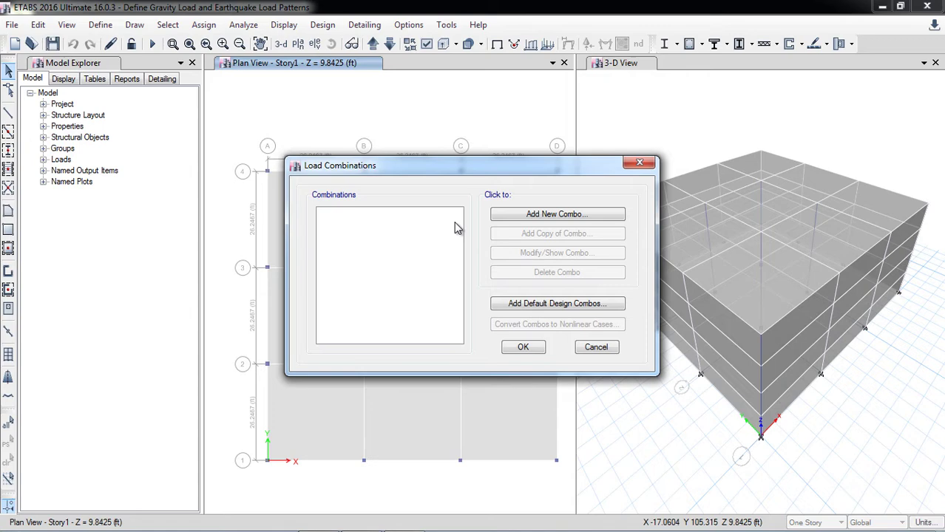
# Step: Add a new combination named 1.4D with the Dead load factored by 1.4
pyautogui.click(537, 221)
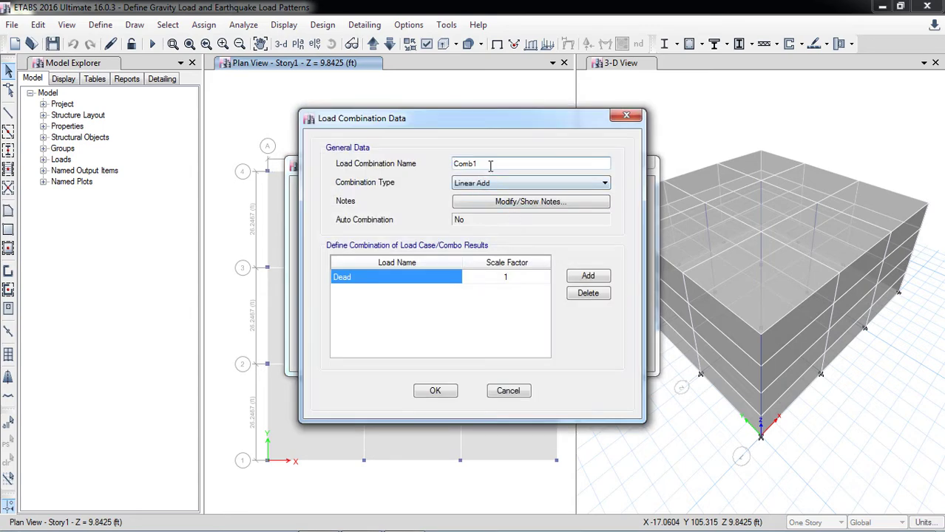
pyautogui.moveTo(491, 164); pyautogui.dragTo(414, 167)
pyautogui.write('1')
pyautogui.write('.4')
pyautogui.press('capslock')
pyautogui.write('D')
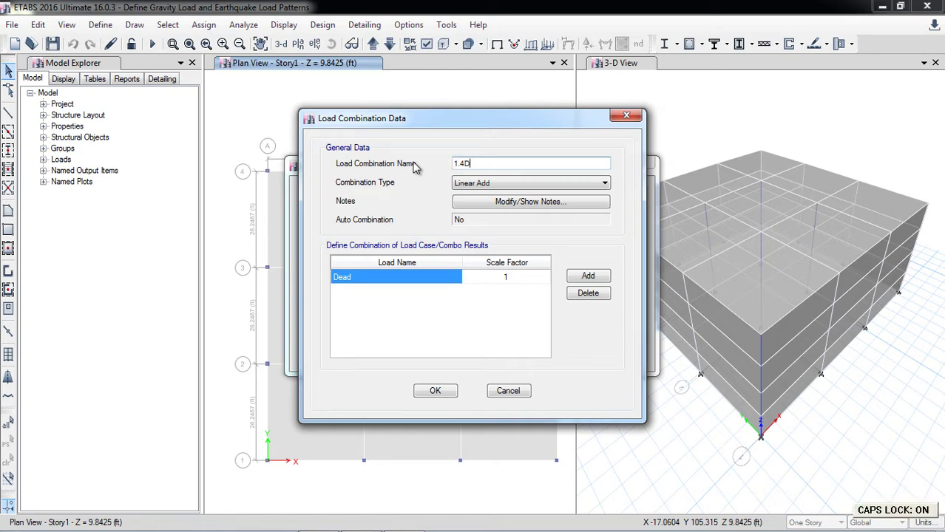
pyautogui.click(521, 285)
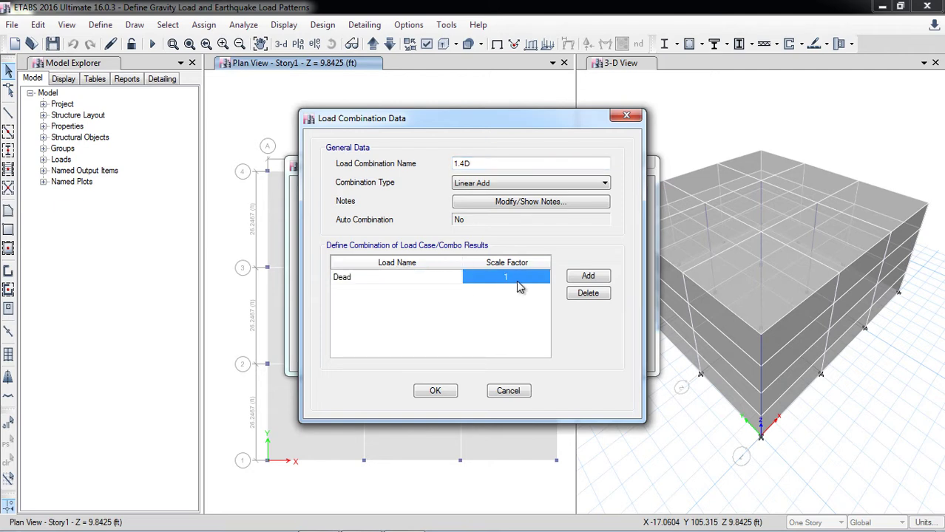
pyautogui.click(513, 278)
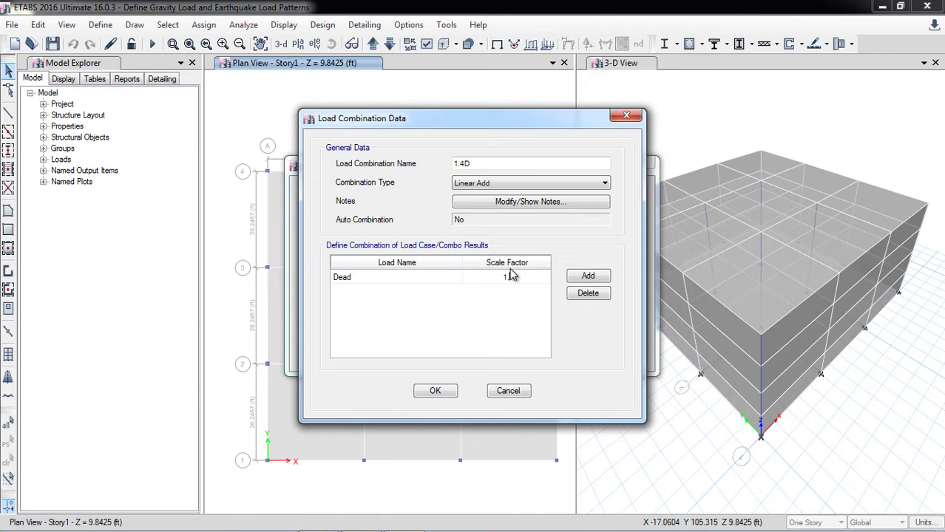
pyautogui.write('.4')
# Step: Add Super Dead to the 1.4D combination with a 1.4 scale factor
pyautogui.click(587, 277)
pyautogui.click(453, 292)
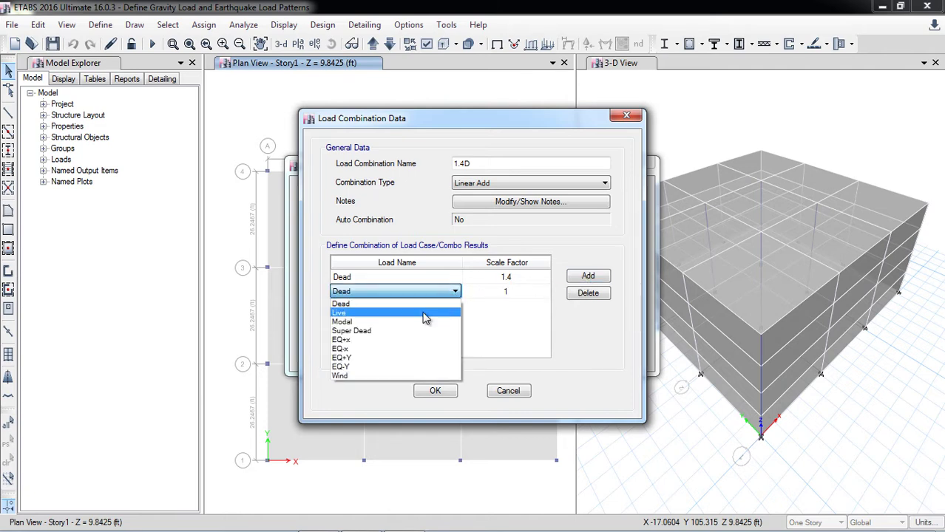
pyautogui.click(409, 329)
pyautogui.click(519, 297)
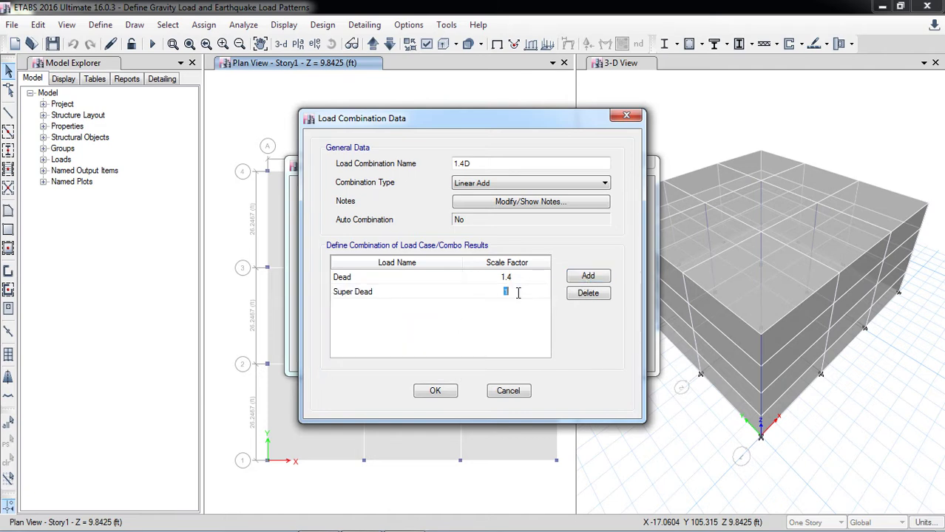
pyautogui.write('.')
pyautogui.write('4')
pyautogui.click(526, 280)
pyautogui.click(487, 165)
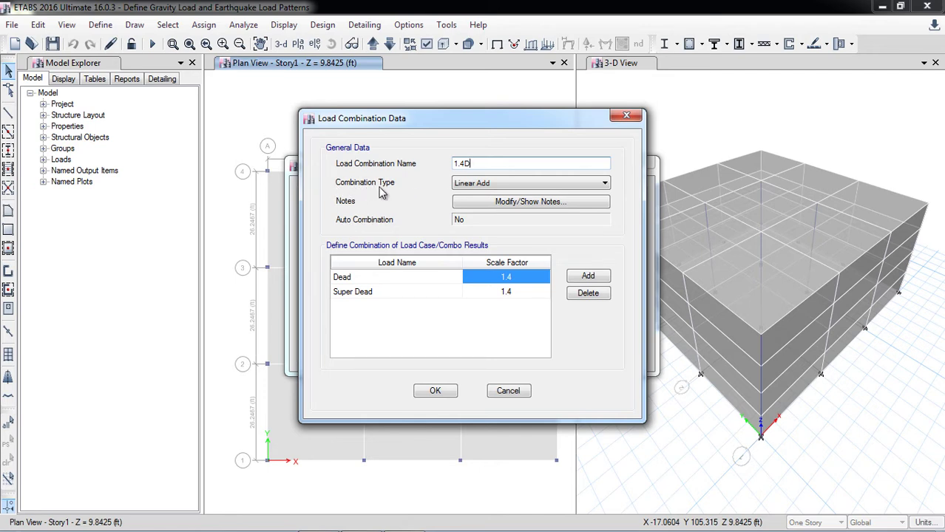
pyautogui.click(485, 186)
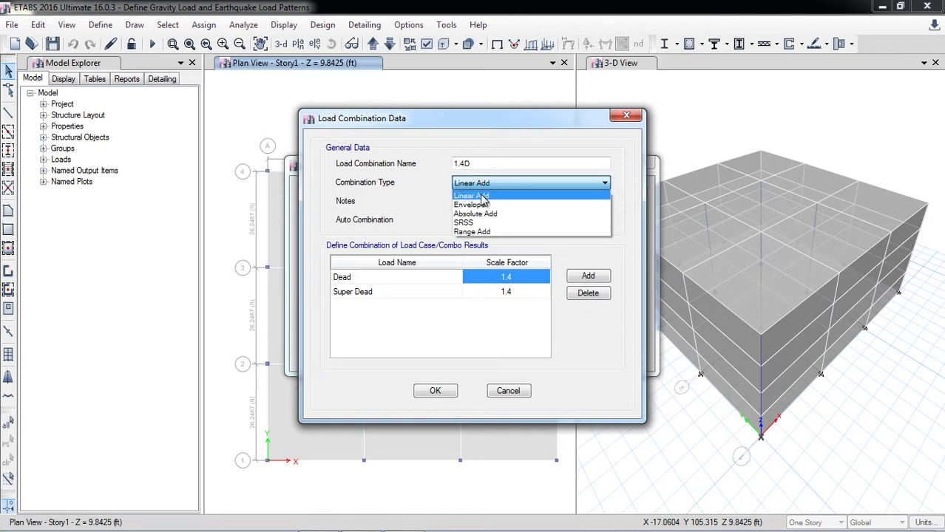
pyautogui.click(482, 196)
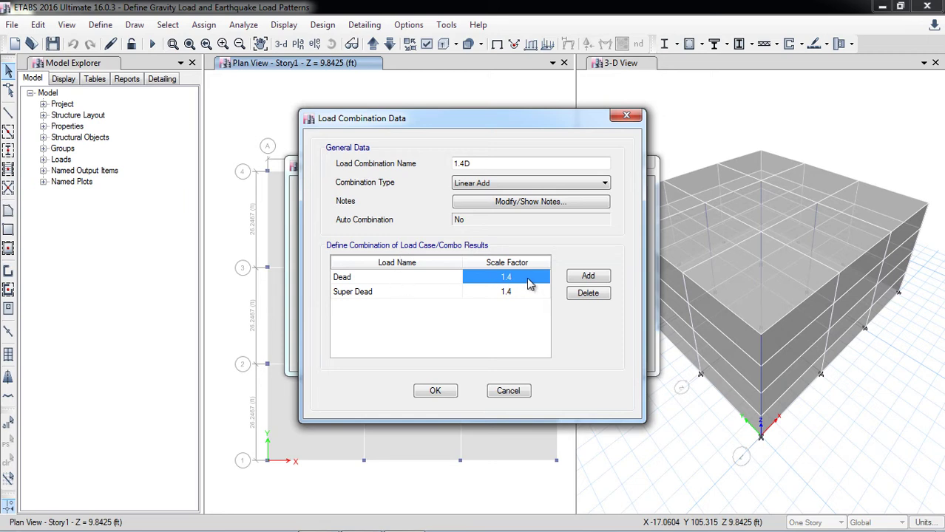
pyautogui.click(464, 185)
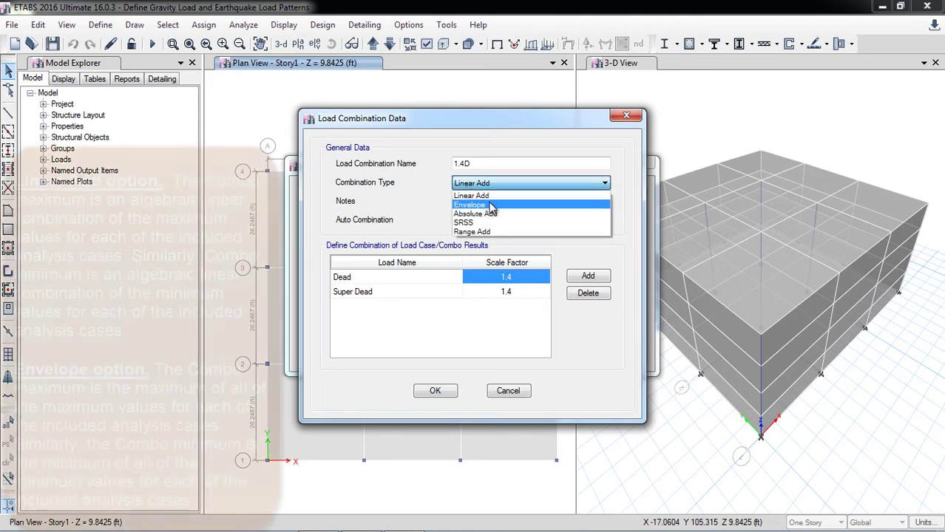
pyautogui.click(420, 200)
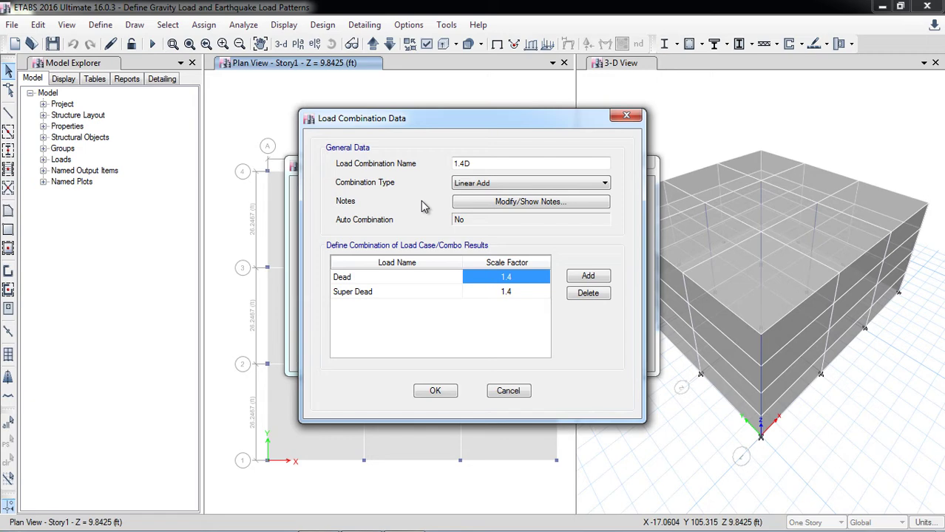
pyautogui.click(444, 182)
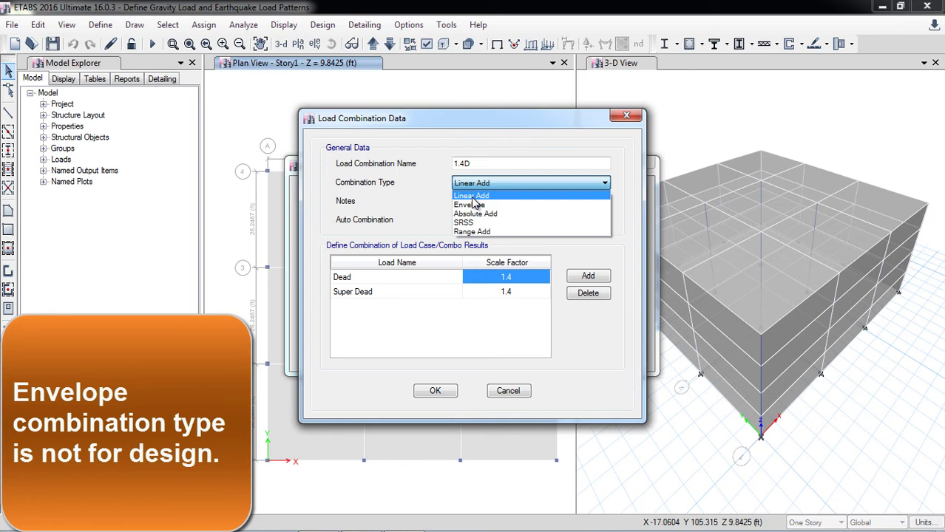
pyautogui.click(474, 205)
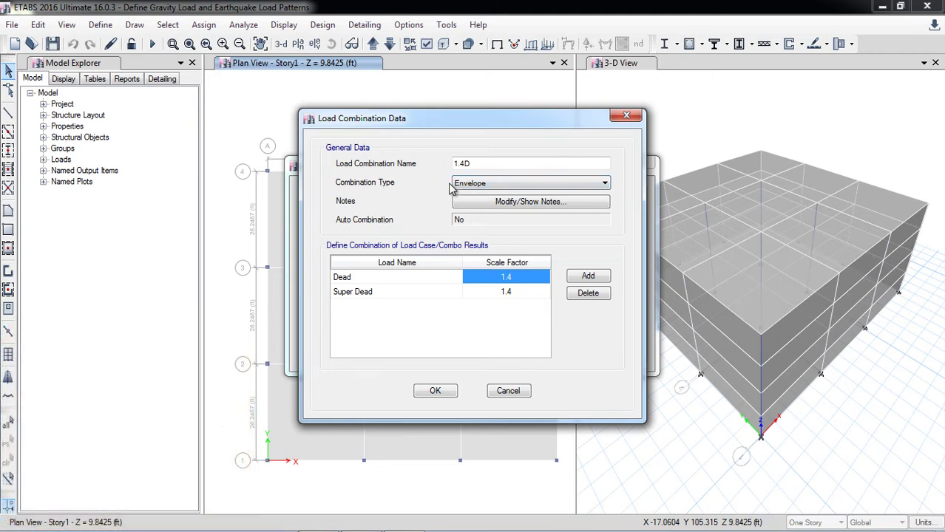
pyautogui.click(481, 186)
pyautogui.click(477, 185)
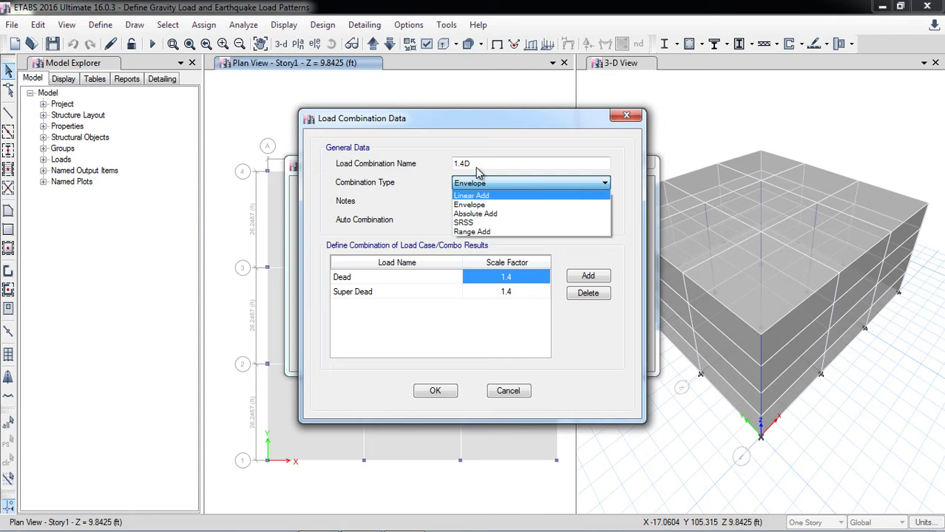
pyautogui.click(470, 196)
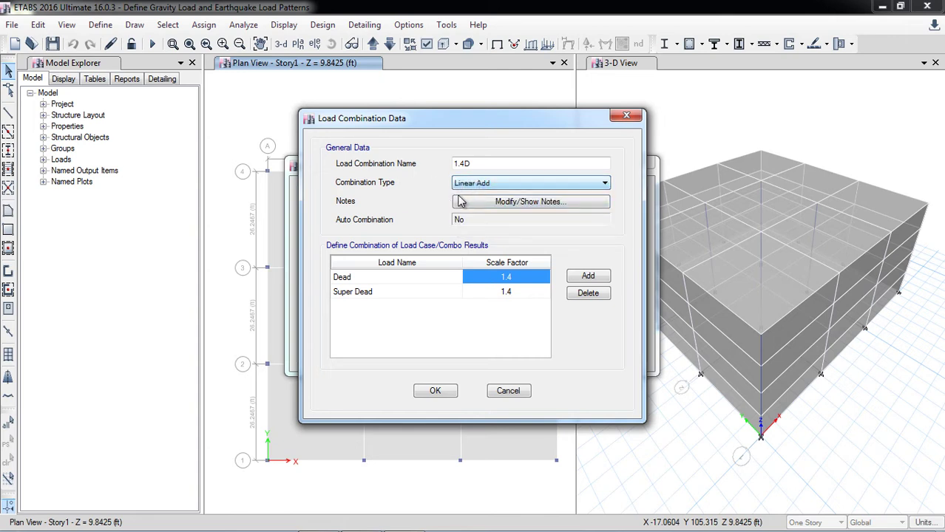
# Step: Save 1.4D, then add default Concrete Frame Design combinations converted to editable user combinations
pyautogui.press('Return')
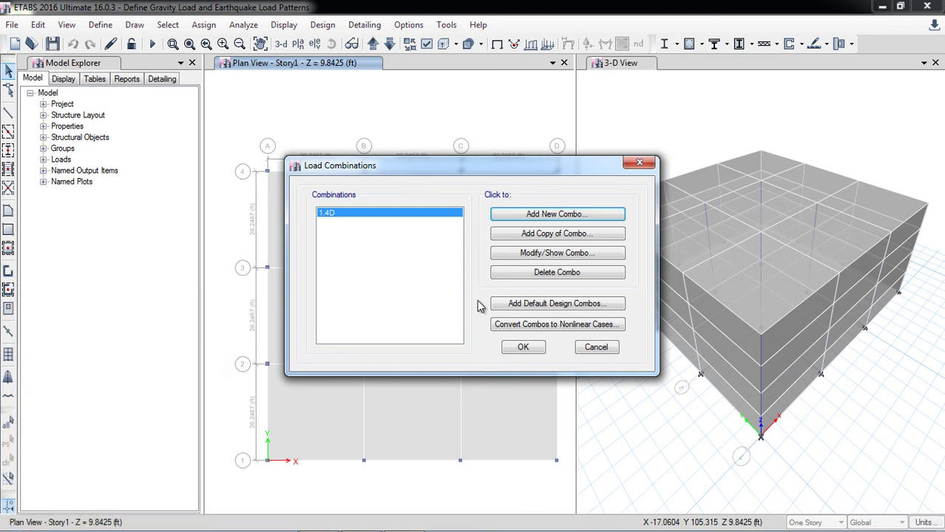
pyautogui.click(566, 309)
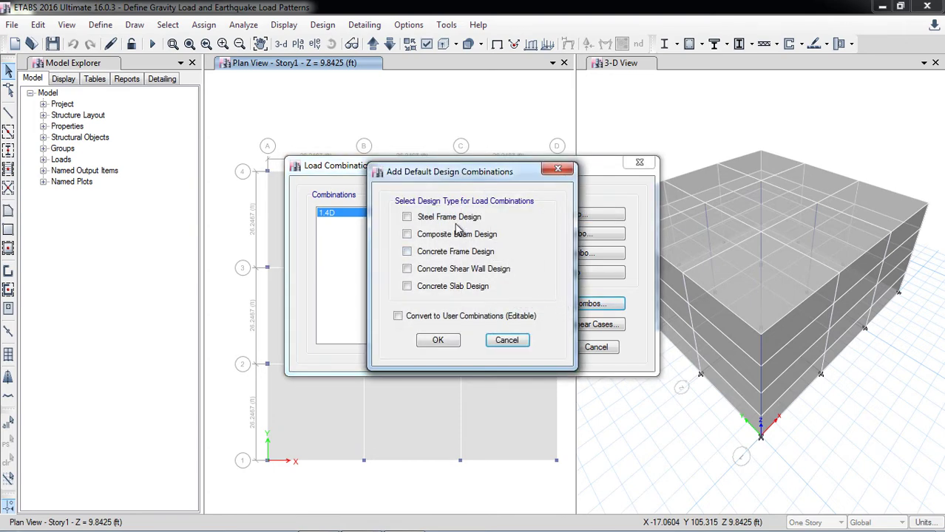
pyautogui.click(406, 252)
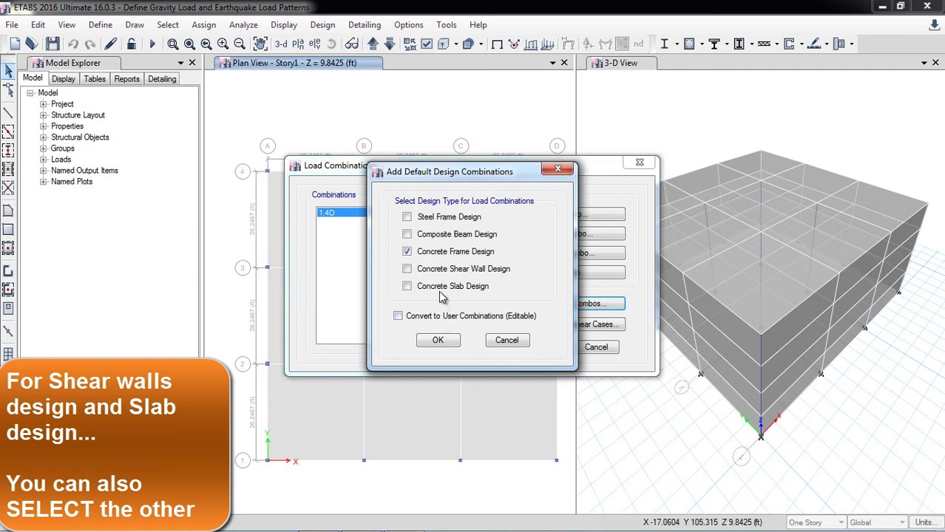
pyautogui.click(398, 315)
pyautogui.click(445, 344)
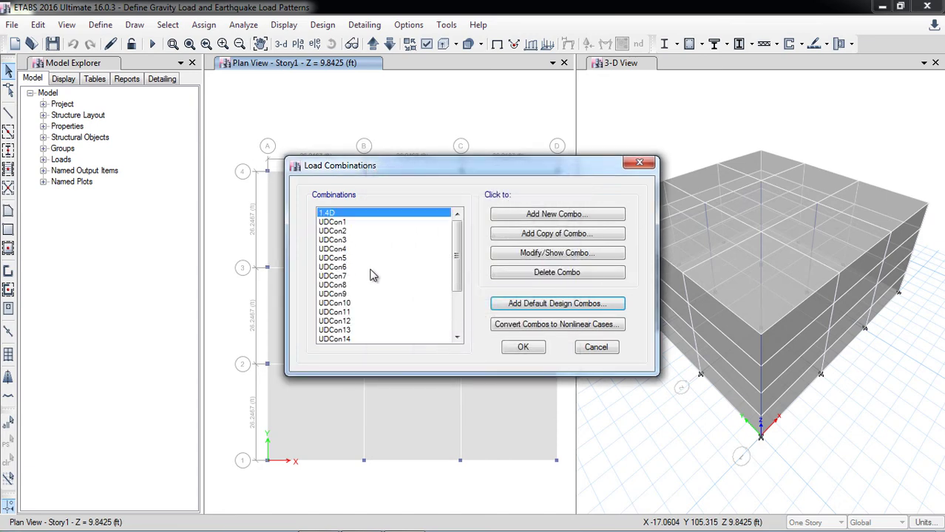
# Step: Inspect UDCon1 and UDCon3 factors without changes, then select UDCon2
pyautogui.moveTo(456, 255)
pyautogui.mouseDown()
pyautogui.moveTo(456, 314)
pyautogui.moveTo(456, 222)
pyautogui.mouseUp()
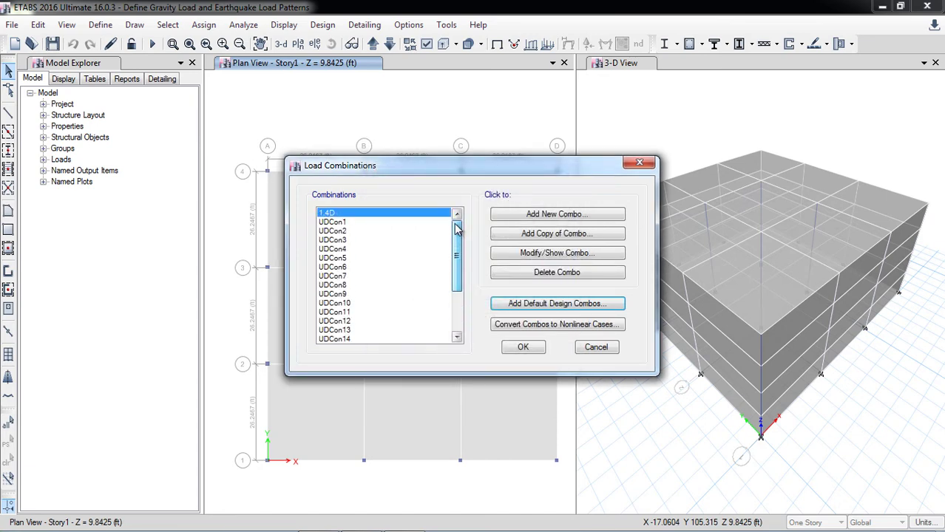
pyautogui.click(346, 224)
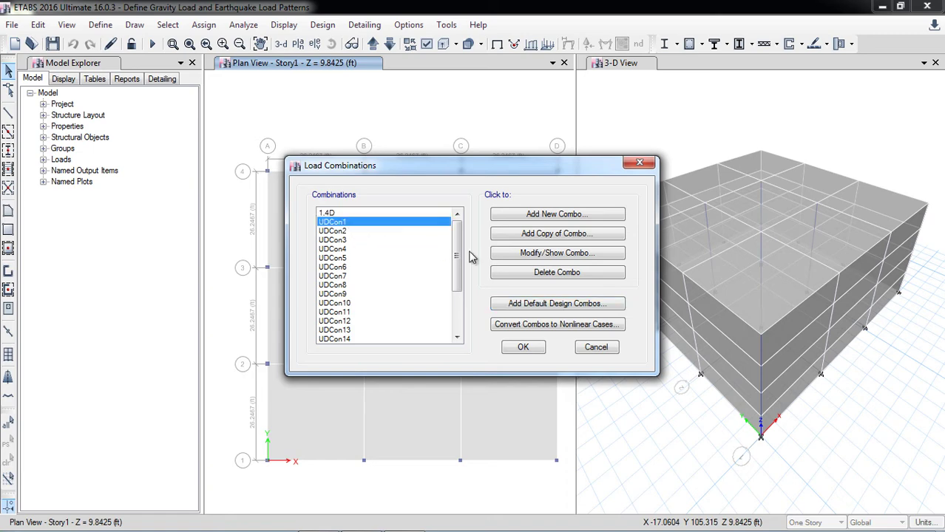
pyautogui.click(522, 255)
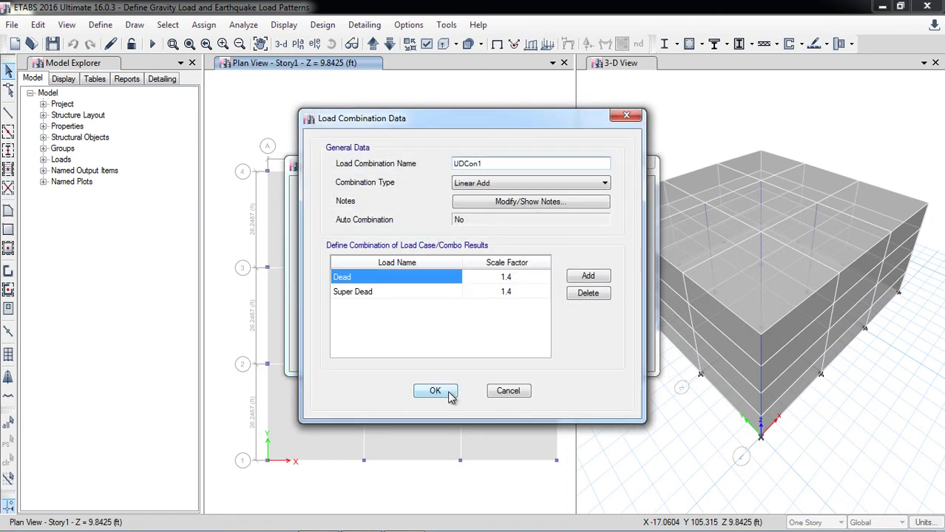
pyautogui.click(496, 394)
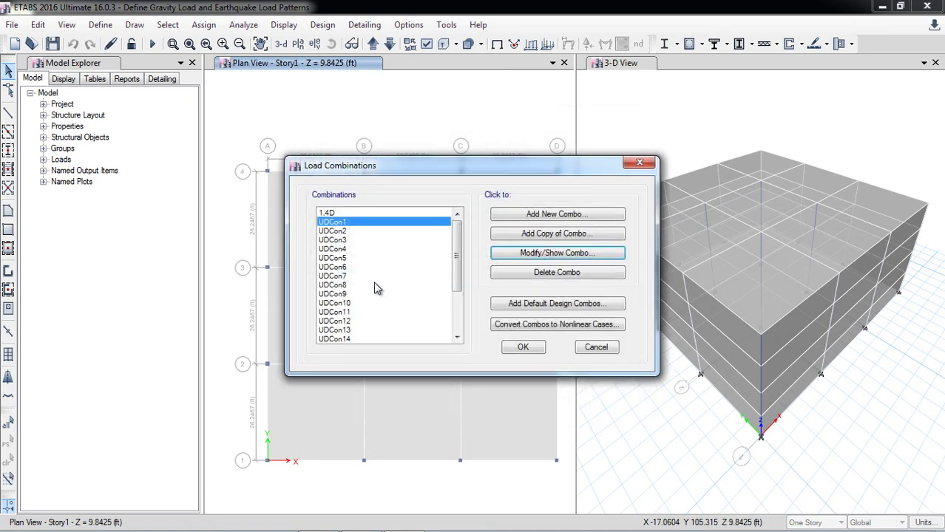
pyautogui.click(346, 241)
pyautogui.click(545, 254)
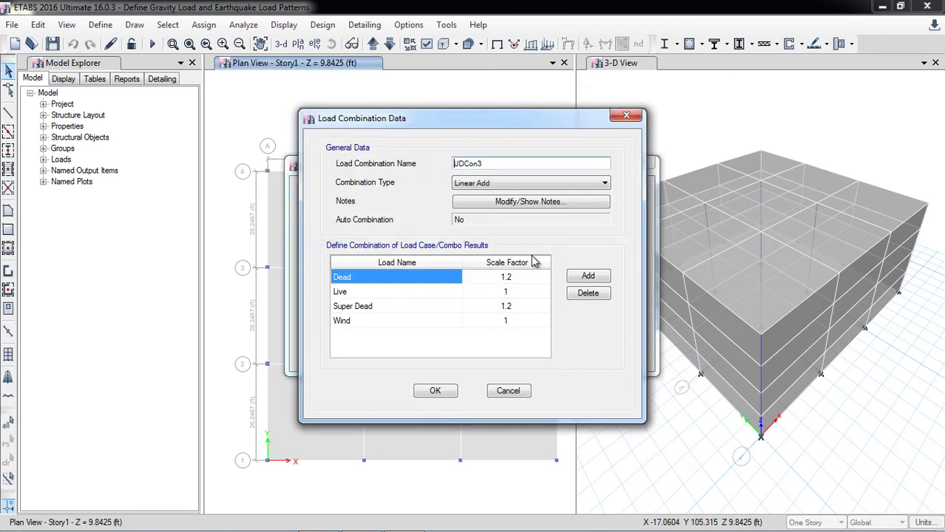
pyautogui.click(507, 392)
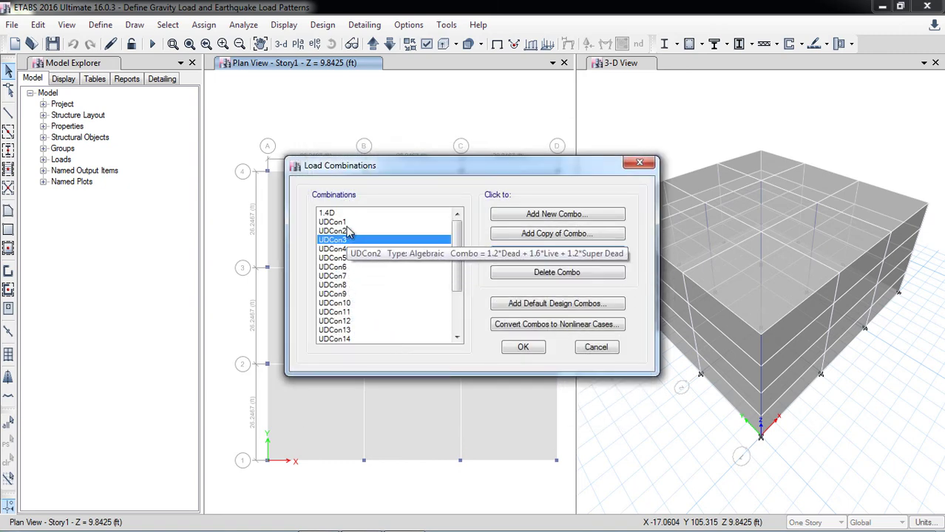
pyautogui.click(350, 230)
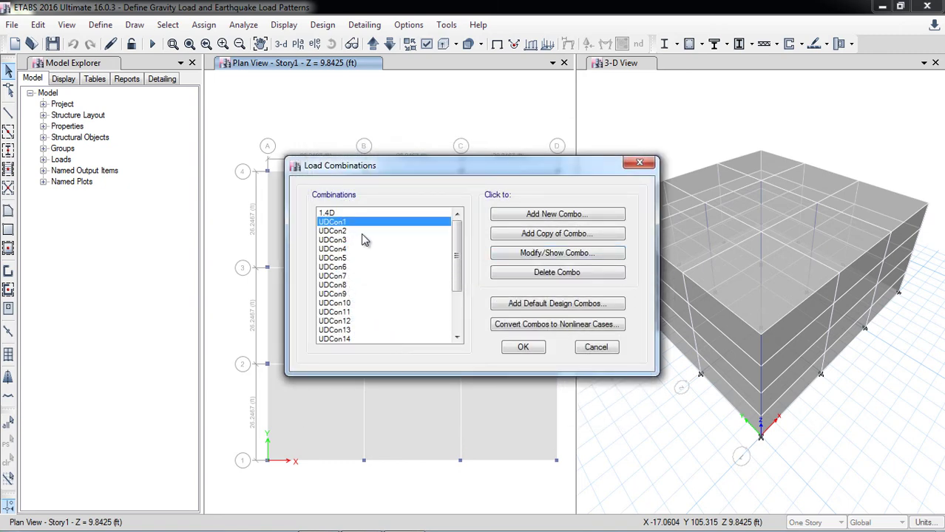
pyautogui.click(360, 232)
# Step: Change the UDCon2 combination name to 1.2D+1.6L and confirm
pyautogui.click(538, 255)
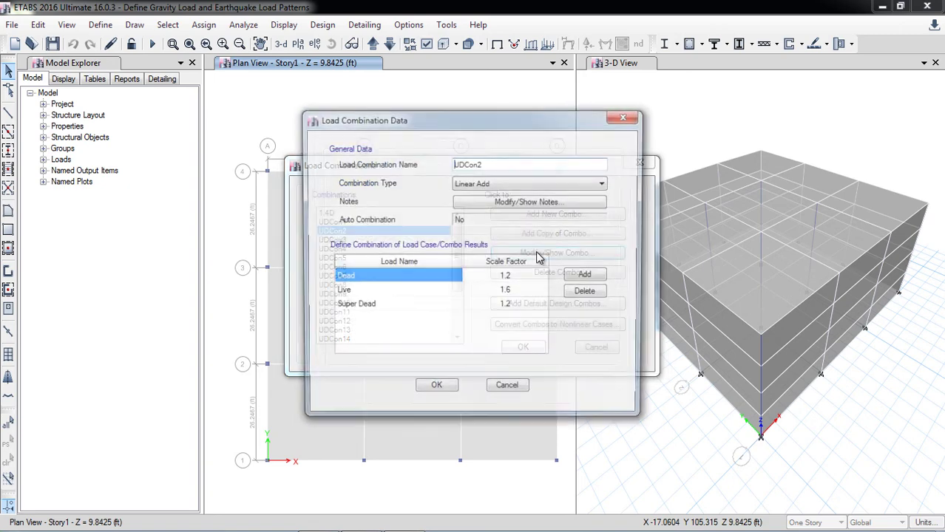
pyautogui.doubleClick(486, 163)
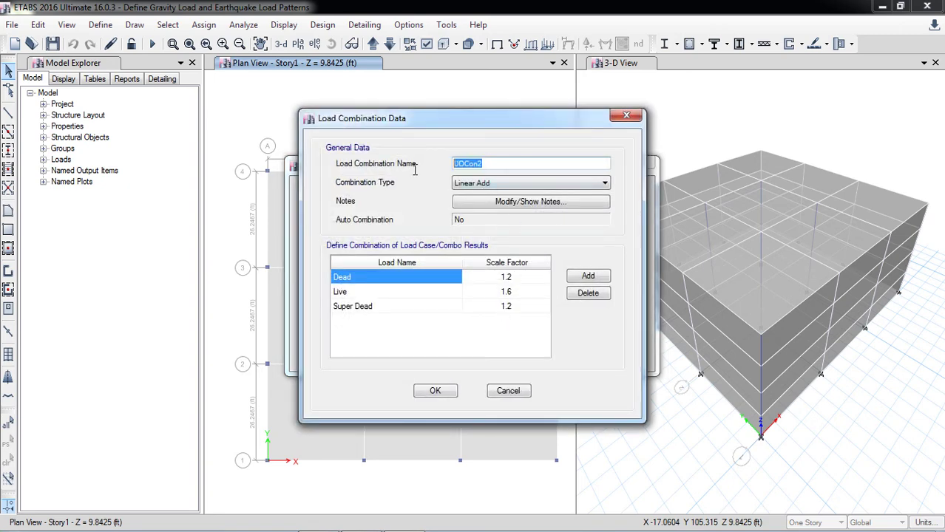
pyautogui.write('1.2D+1.6L')
pyautogui.click(434, 391)
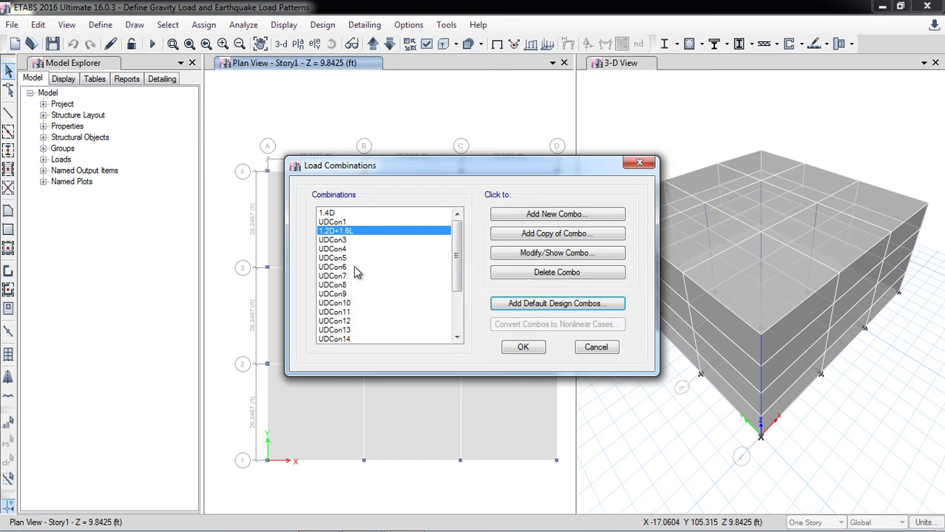
# Step: Inspect UDCon12's earthquake factors unchanged, then accept and close the Load Combinations dialog
pyautogui.moveTo(459, 270)
pyautogui.mouseDown()
pyautogui.moveTo(460, 312)
pyautogui.moveTo(459, 271)
pyautogui.mouseUp()
pyautogui.click(391, 321)
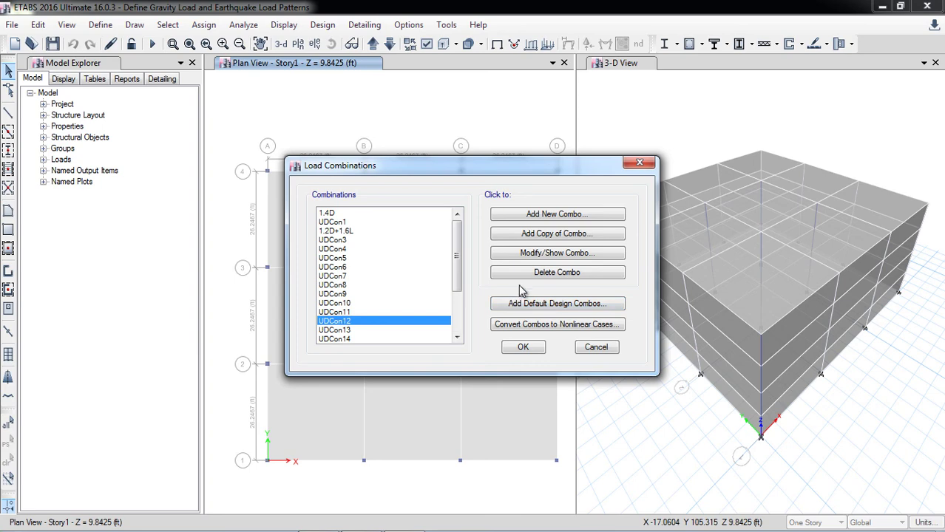
pyautogui.click(547, 252)
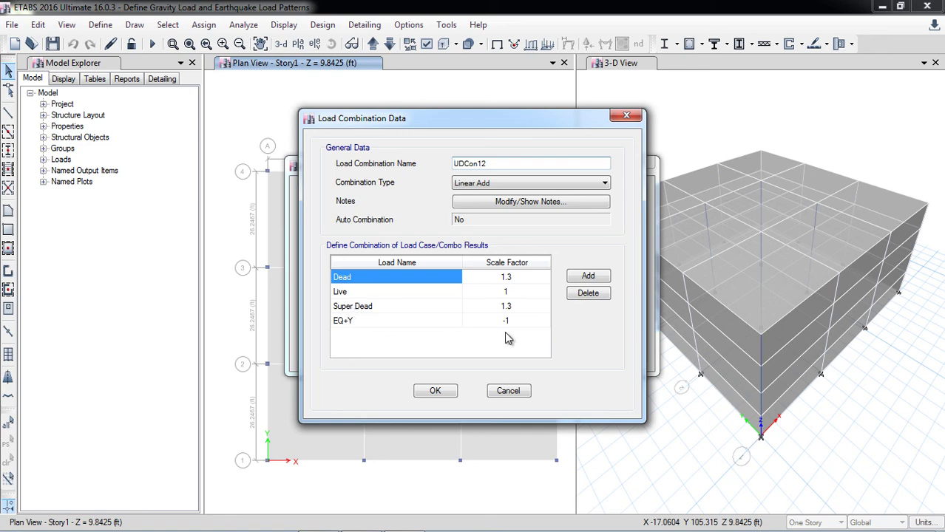
pyautogui.click(508, 390)
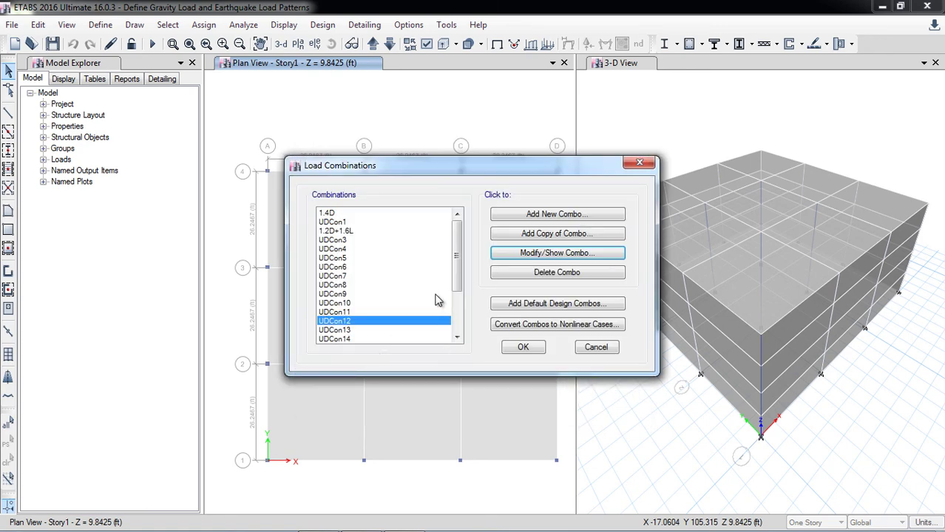
pyautogui.click(523, 349)
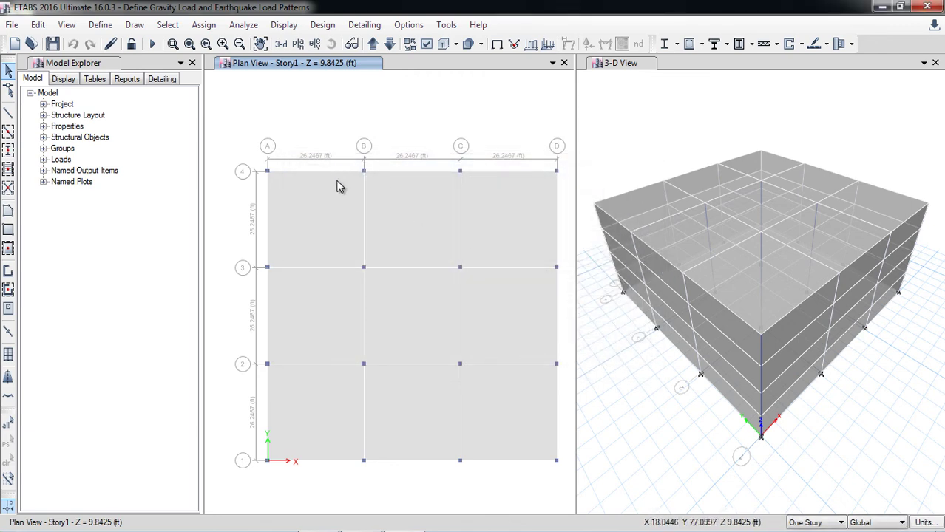